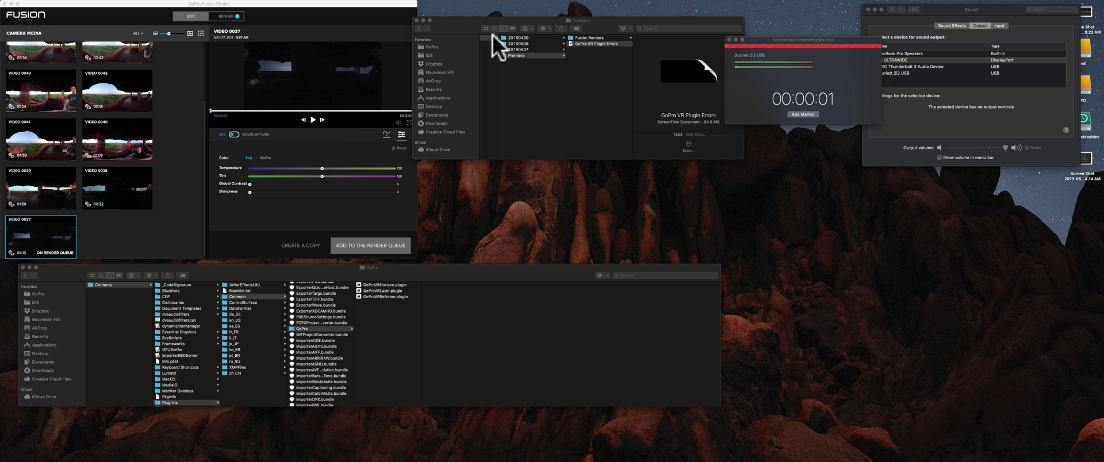
- Move the Finder windows aside and bring GoPro Fusion Studio with VIDEO 0037 to the front
left_click_drag(763, 38, 795, 190)
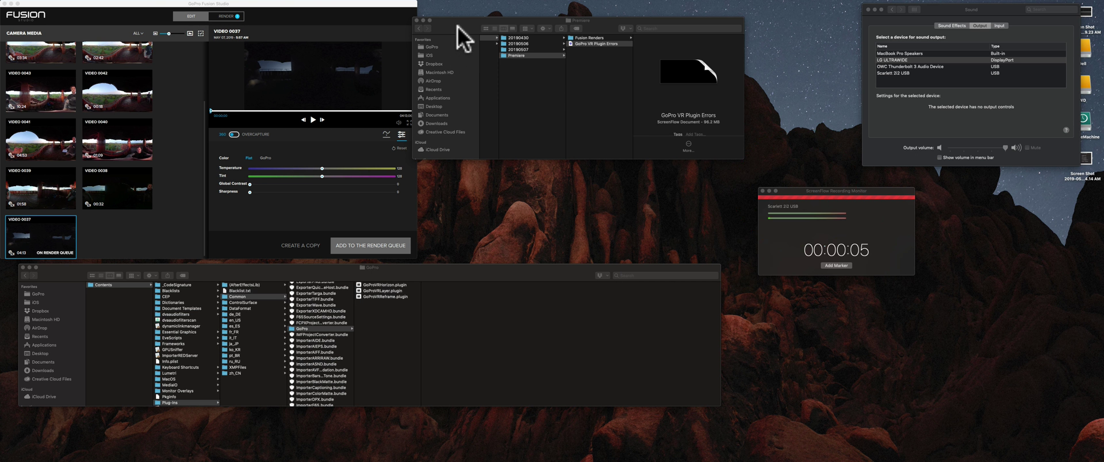
left_click_drag(458, 26, 475, 22)
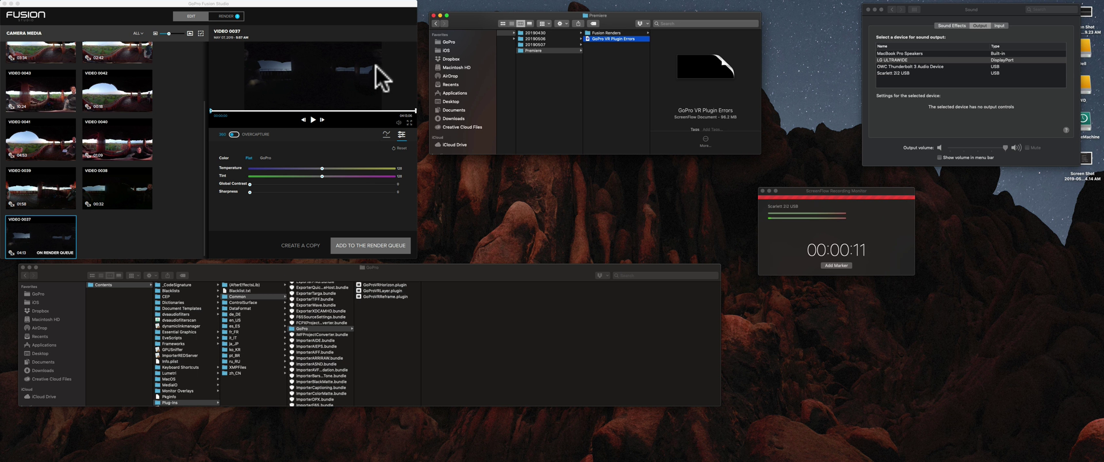
left_click(266, 4)
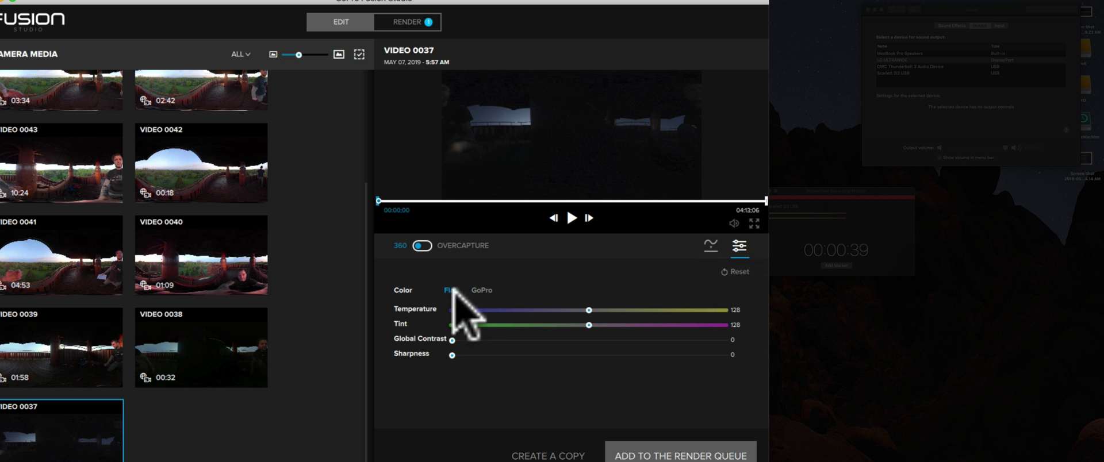
left_click(711, 245)
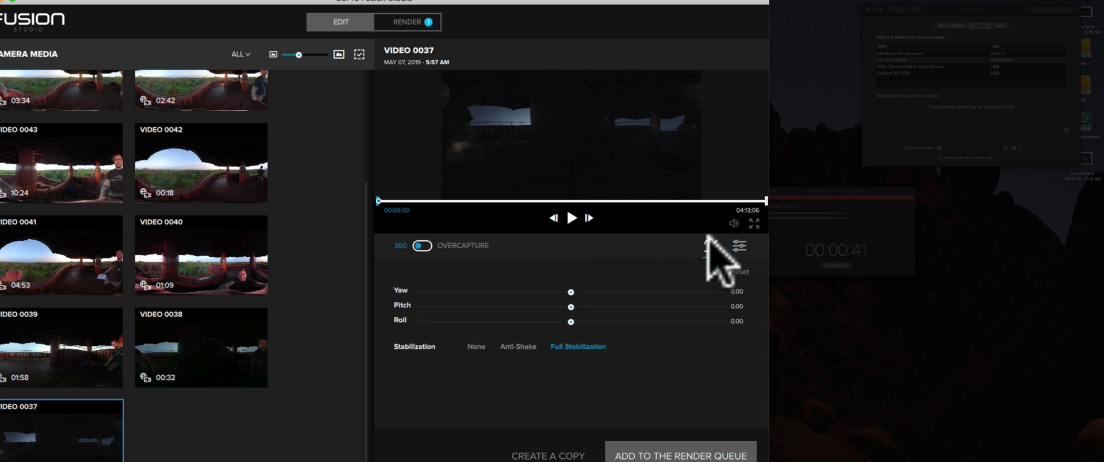
left_click(737, 245)
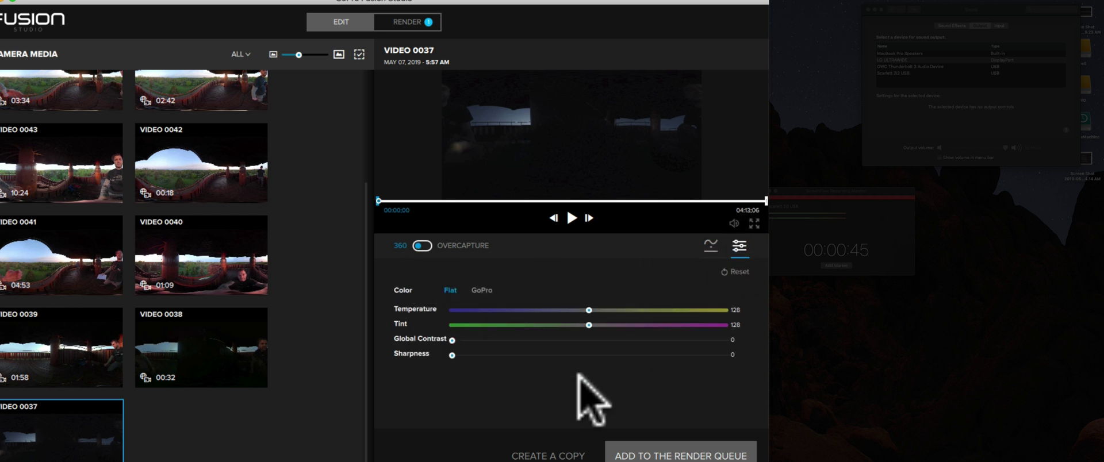
- Open VIDEO 0037's render queue settings: CineForm 422, 5.6K, D.Warp on
left_click(406, 21)
left_click(505, 95)
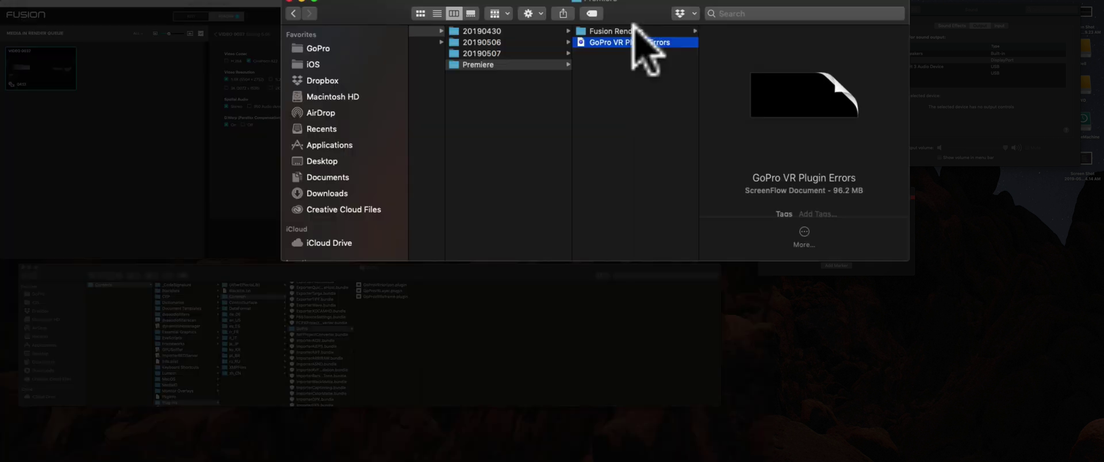
- Preview VIDEO_0037-cineform.mov and VIDEO_0037-prores.mov in Fusion Renders, then return to the Premiere folder
left_click(629, 31)
left_click(725, 41)
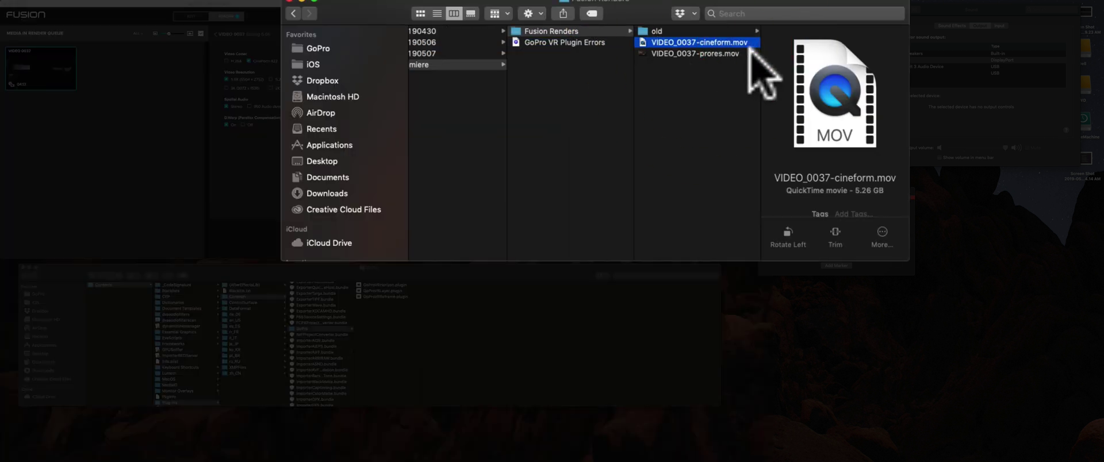
left_click(718, 53)
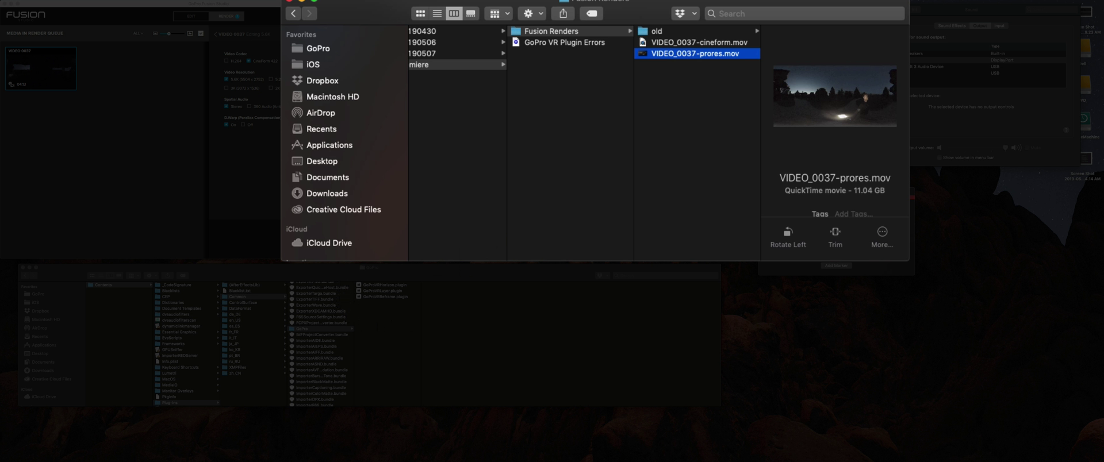
left_click(527, 124)
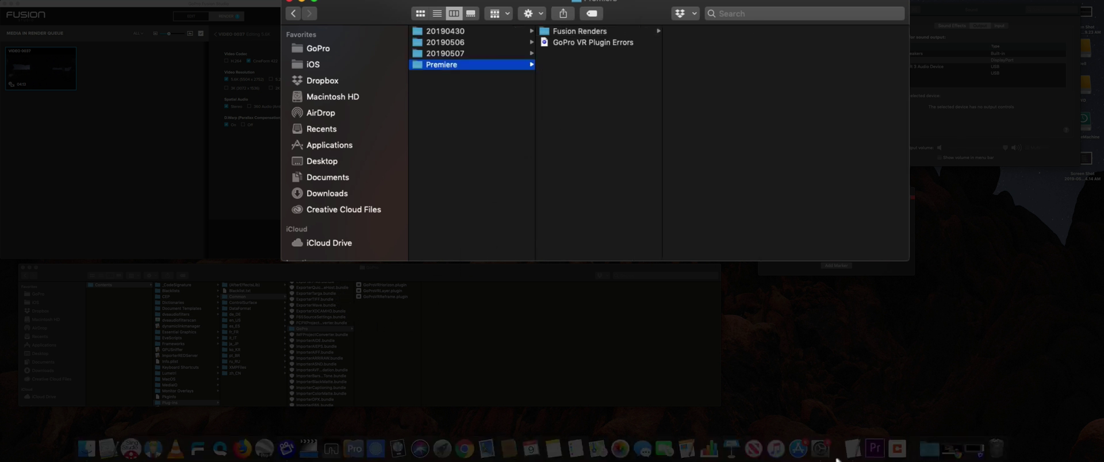
- Launch Premiere Pro and inspect the installed GoProVRReframe and GoProVRHorizon plug-in files
left_click(875, 448)
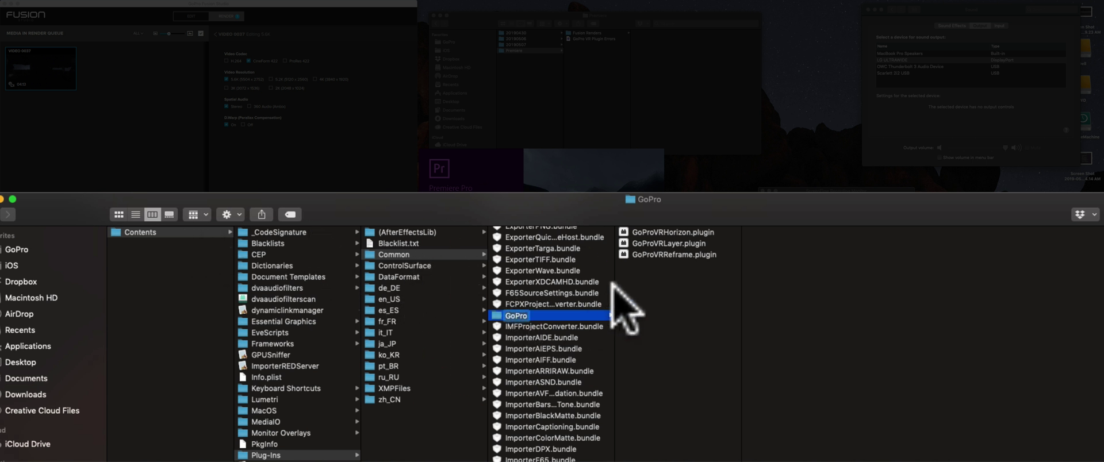
left_click(631, 253)
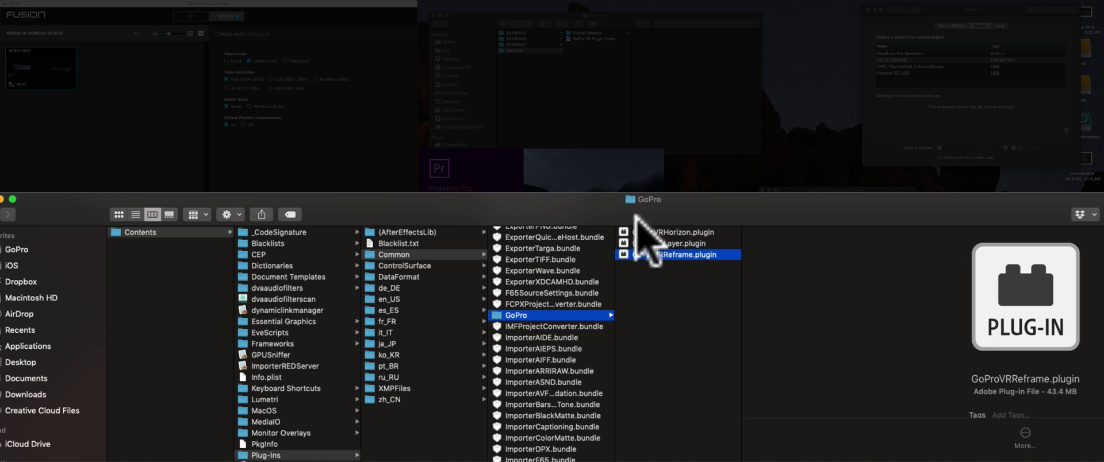
left_click(641, 232)
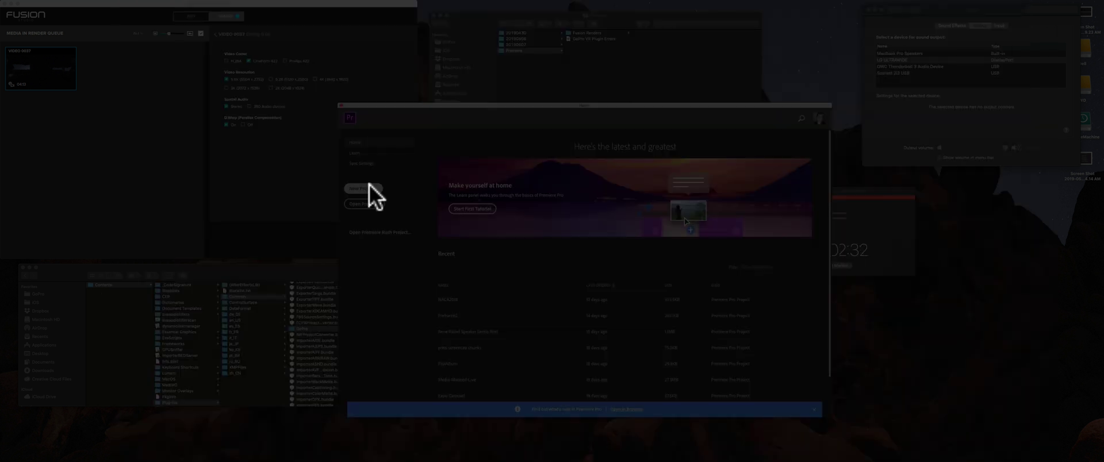
- Name a new project 'Playing with Stress', save it in the Premiere folder, and keep the Metal renderer
left_click(369, 186)
type("Playing with Stress")
left_click(715, 71)
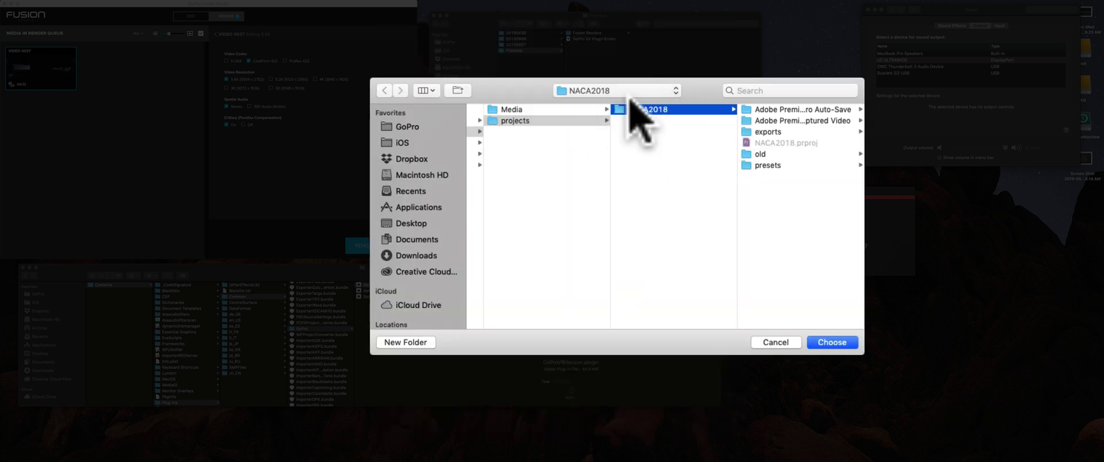
left_click(618, 92)
left_click(620, 243)
key("Left")
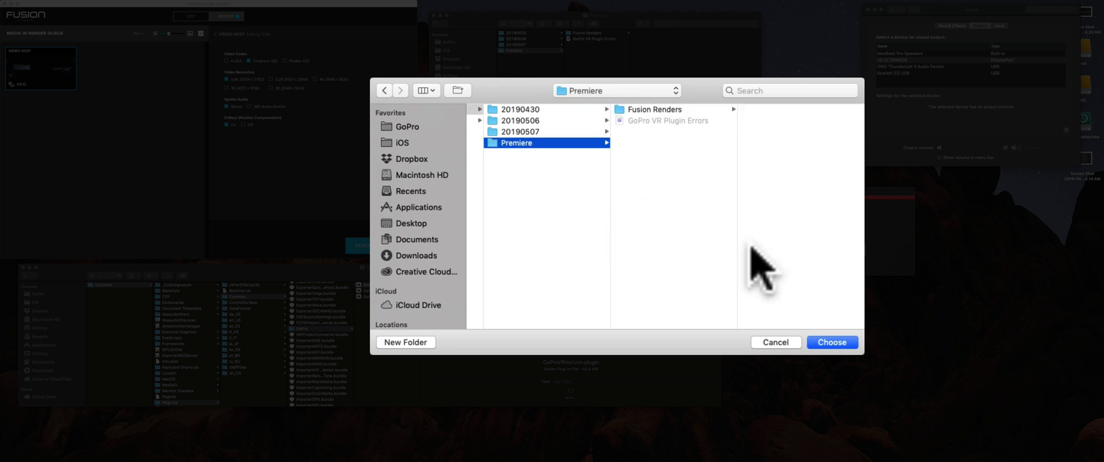
left_click(829, 343)
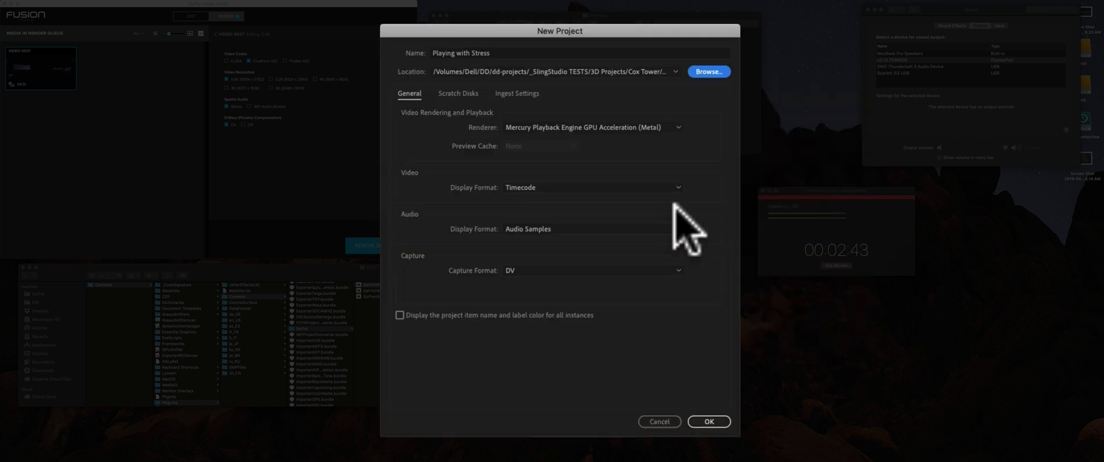
left_click(670, 128)
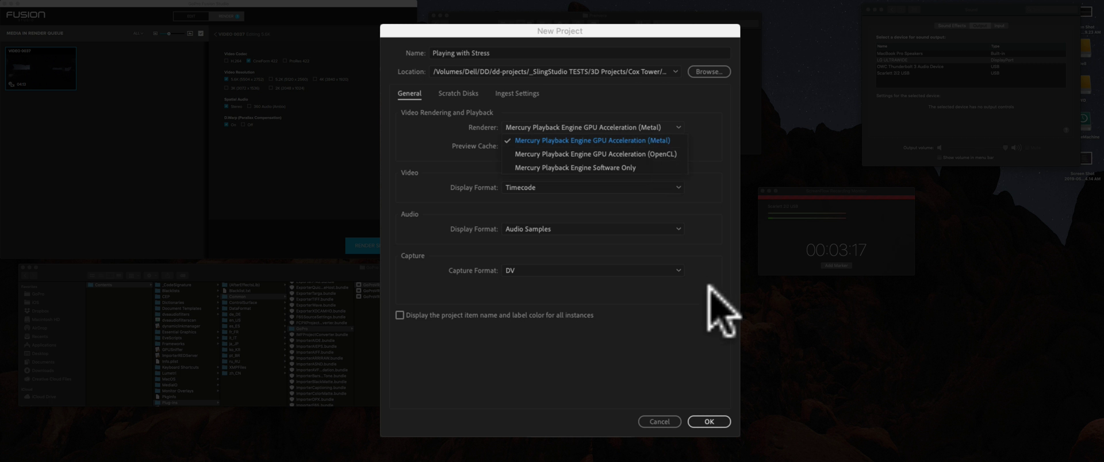
left_click(698, 321)
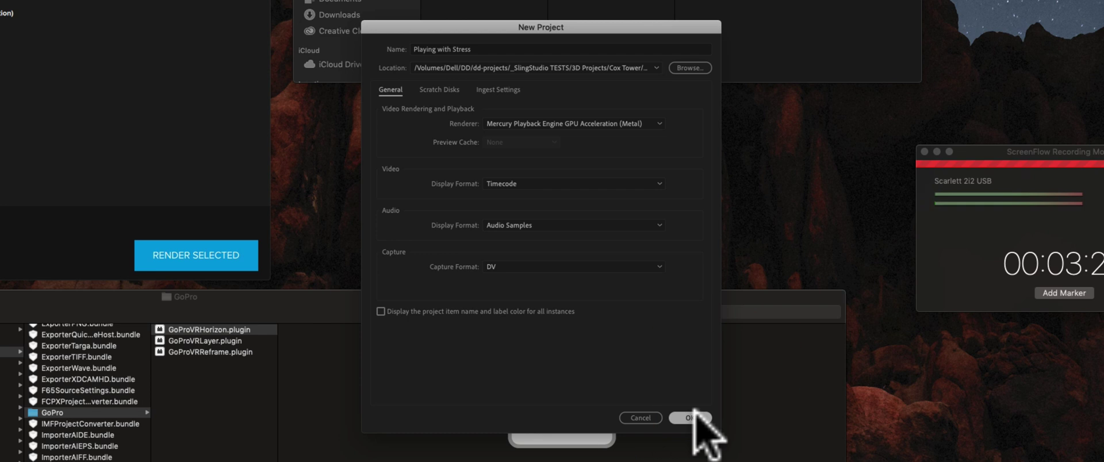
- Create the project and import VIDEO_0037-cineform.mov
left_click(711, 421)
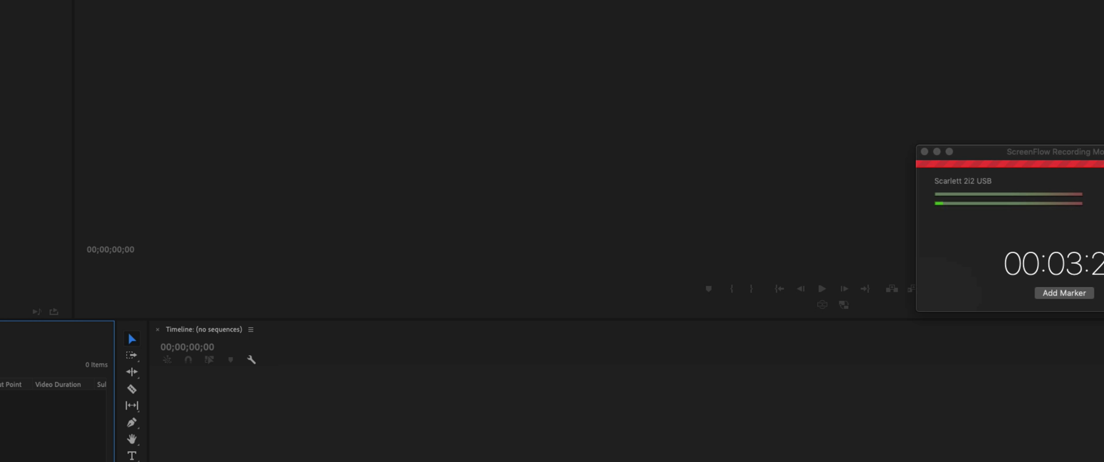
key("super+i")
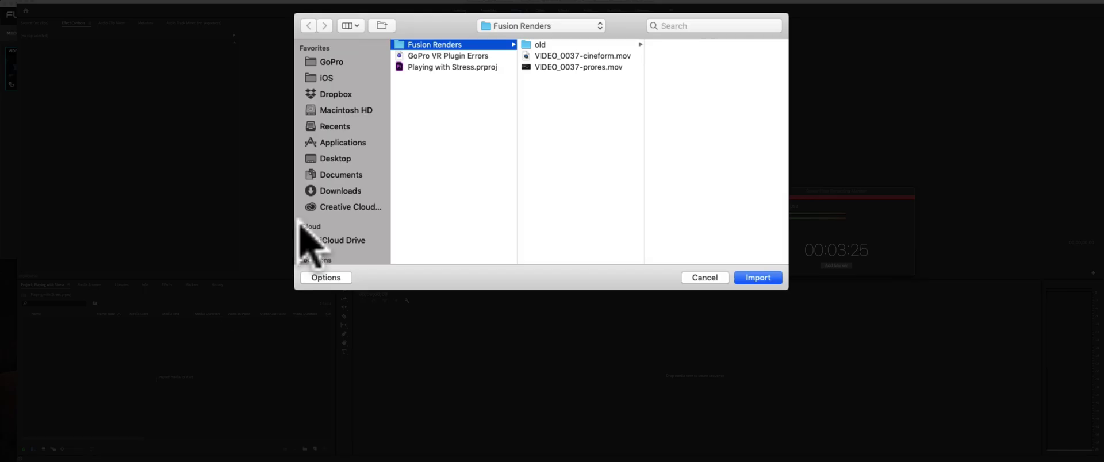
left_click(566, 56)
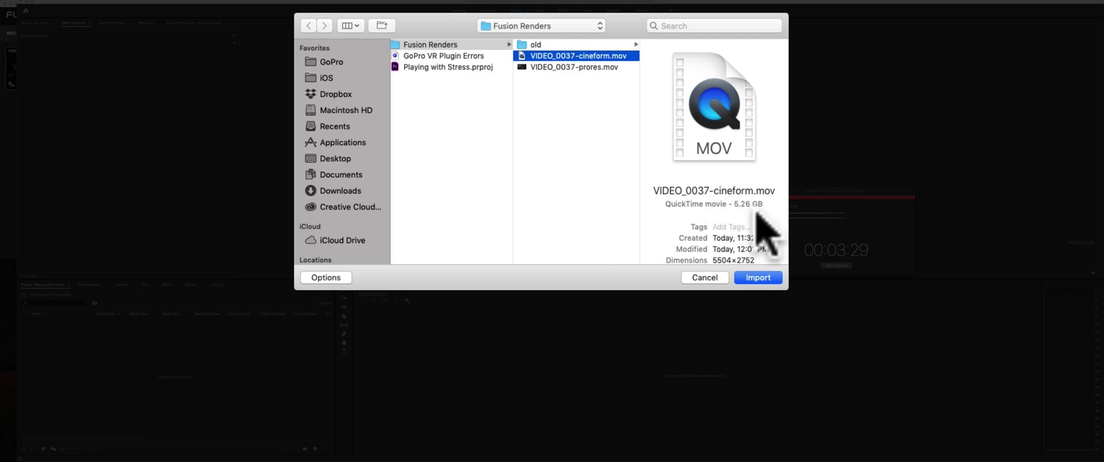
left_click(768, 276)
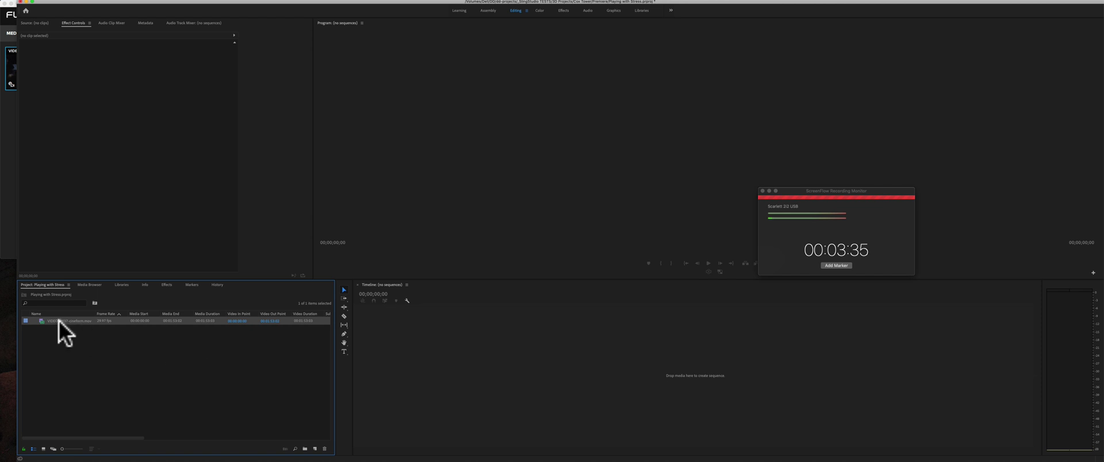
- Build a sequence from the CineForm clip, select it on the timeline, and show the Effects list
left_click_drag(60, 322, 494, 363)
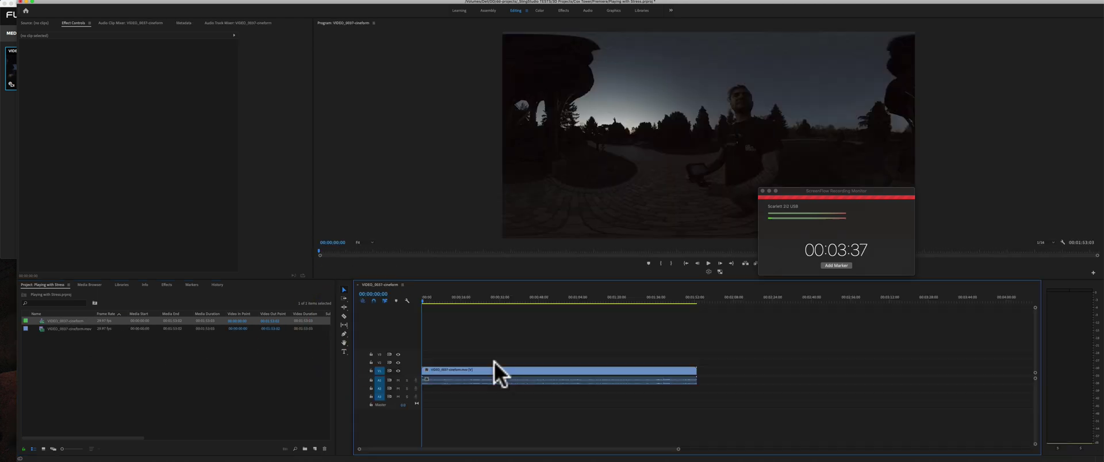
left_click(464, 369)
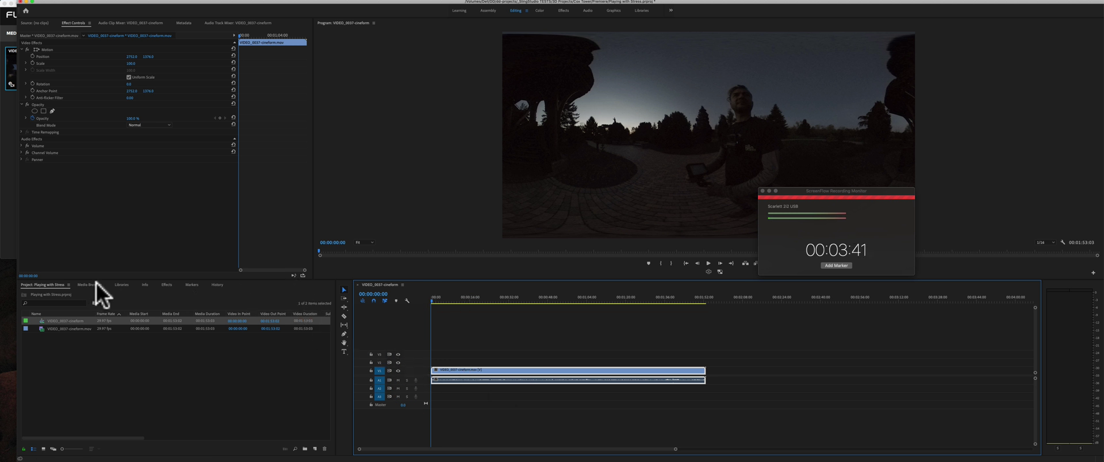
left_click(166, 285)
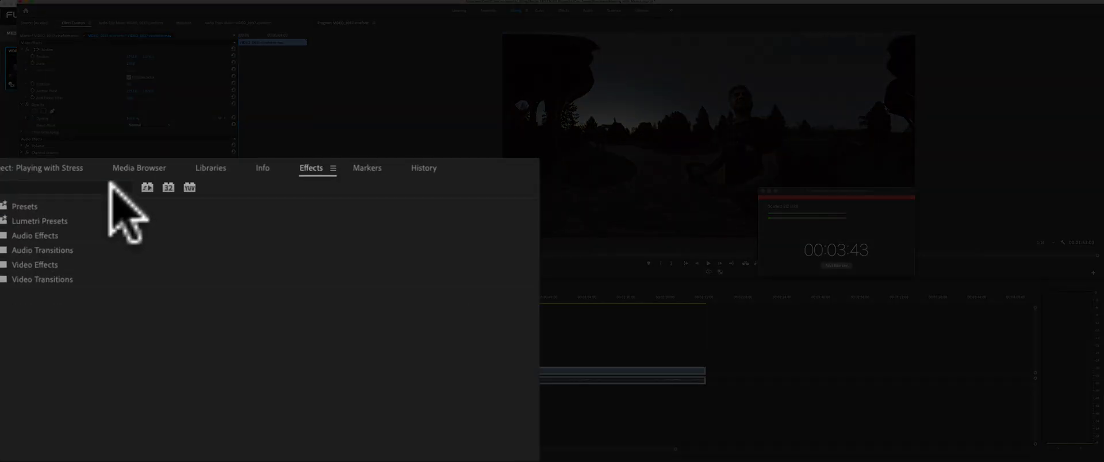
left_click(78, 294)
- Search Effects for 'GoPro VR' and drop GoPro VR Reframe onto the VIDEO_0037 clip
type("GoPro")
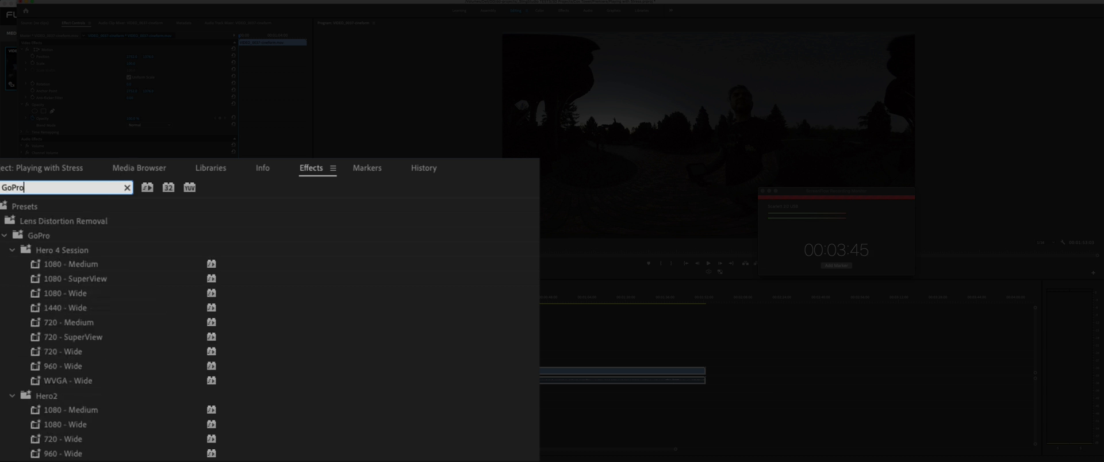
type(" VR")
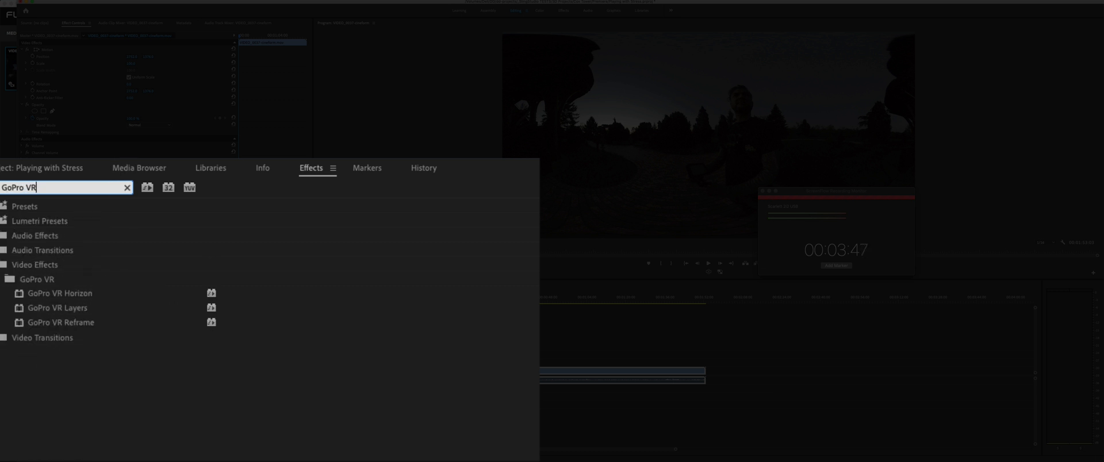
left_click(56, 323)
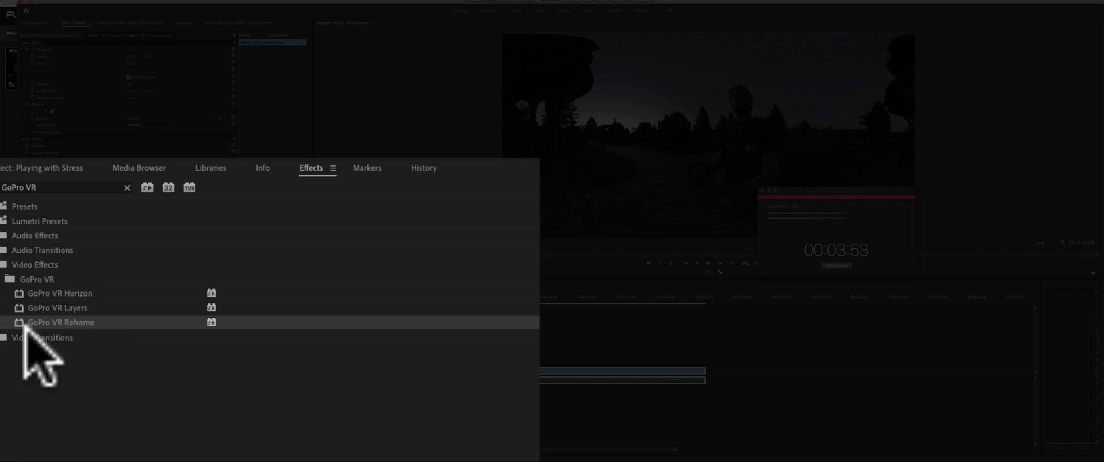
left_click_drag(17, 319, 519, 370)
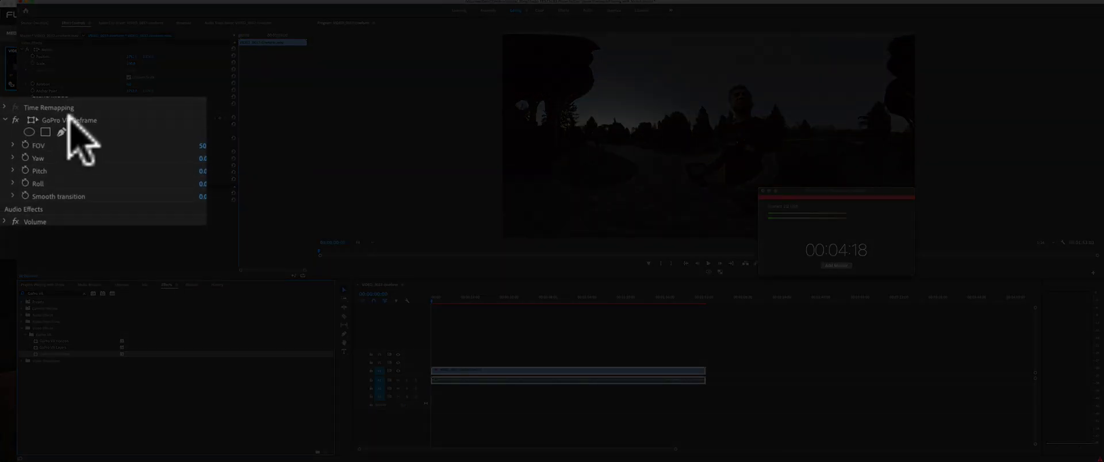
left_click(49, 138)
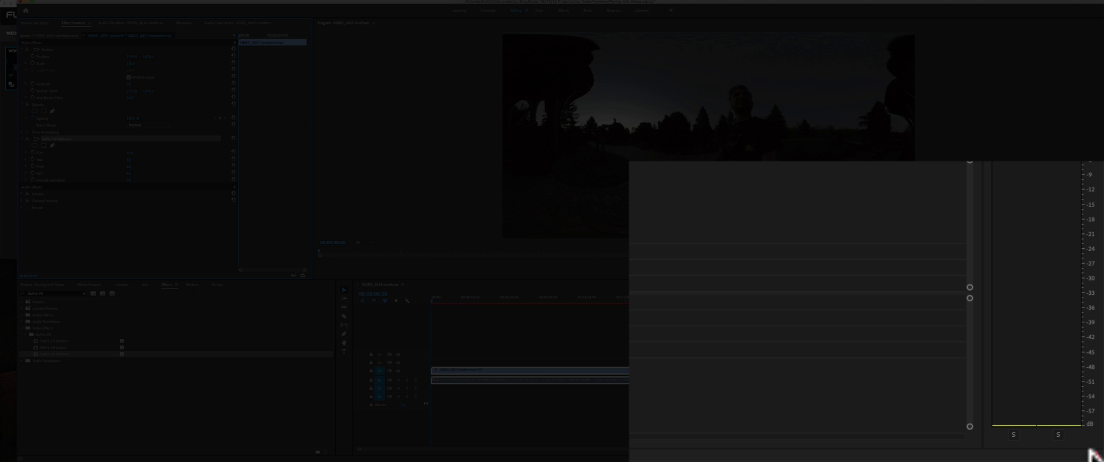
left_click(1098, 456)
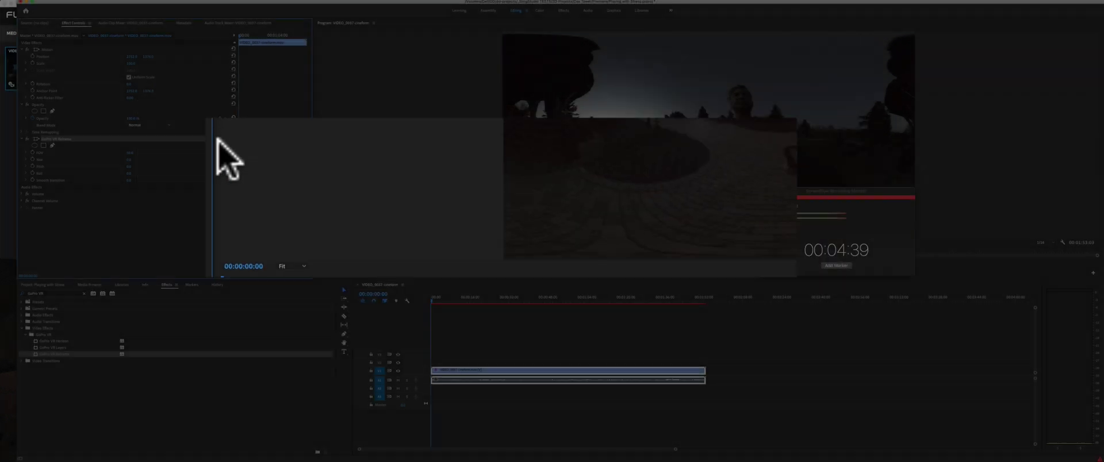
left_click(151, 129)
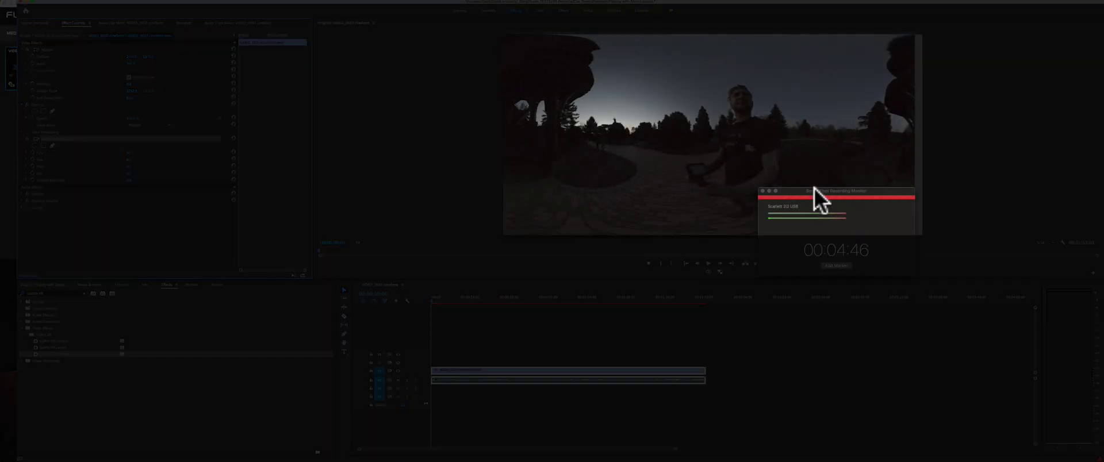
left_click_drag(816, 188, 983, 125)
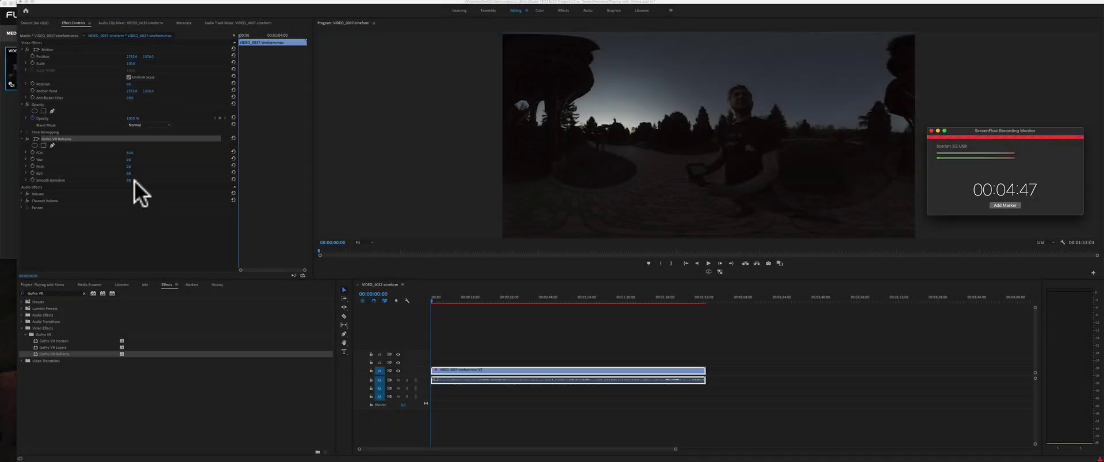
- Set the GoPro VR Reframe FOV to 20
left_click(130, 152)
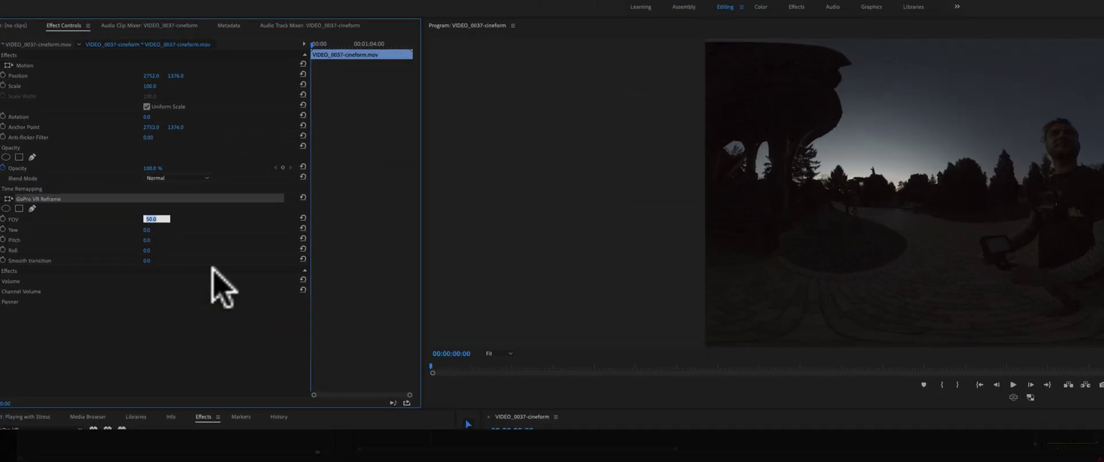
type("20")
key("Return")
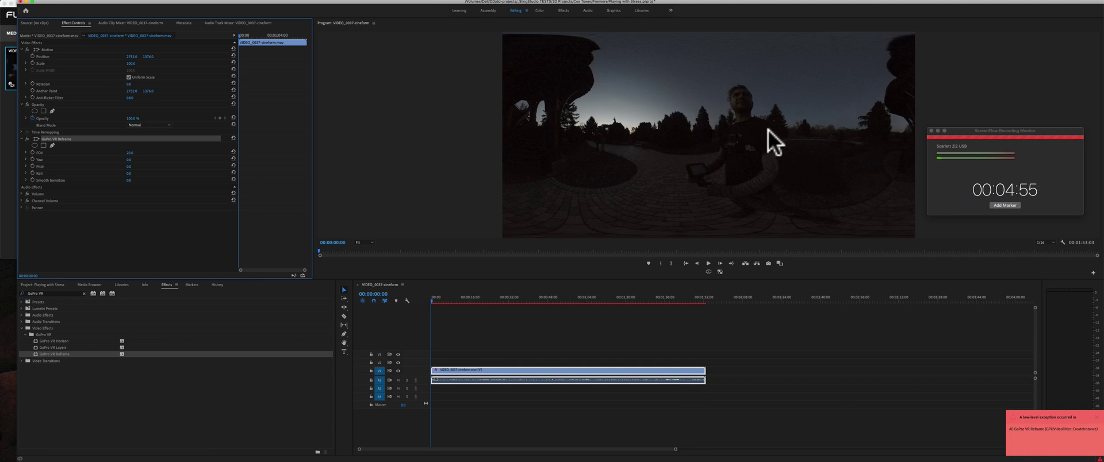
- Clear all logged GoPro VR Reframe errors in the Events window and close it
left_click(1046, 430)
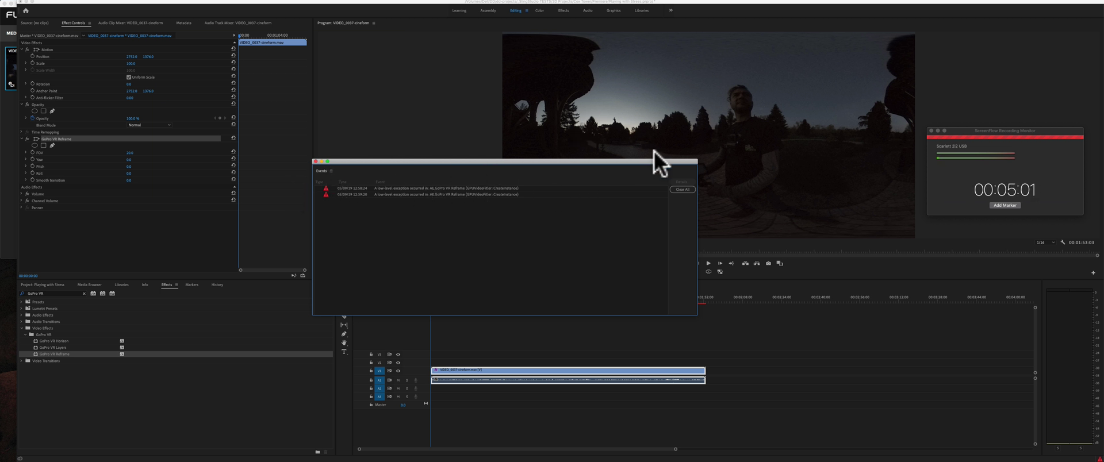
left_click(688, 189)
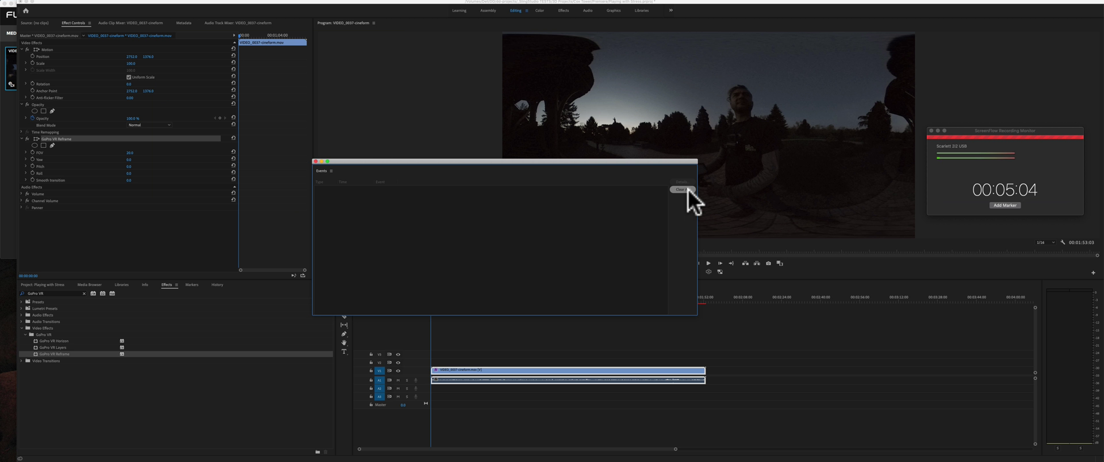
left_click(315, 162)
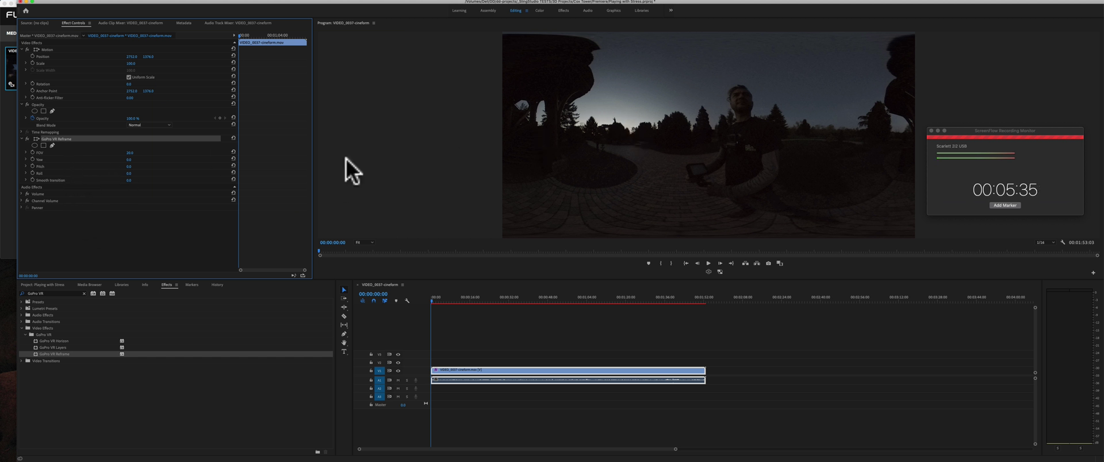
- In Project Settings > General, change the renderer to Mercury Playback Engine GPU Acceleration (OpenCL)
left_click(40, 2)
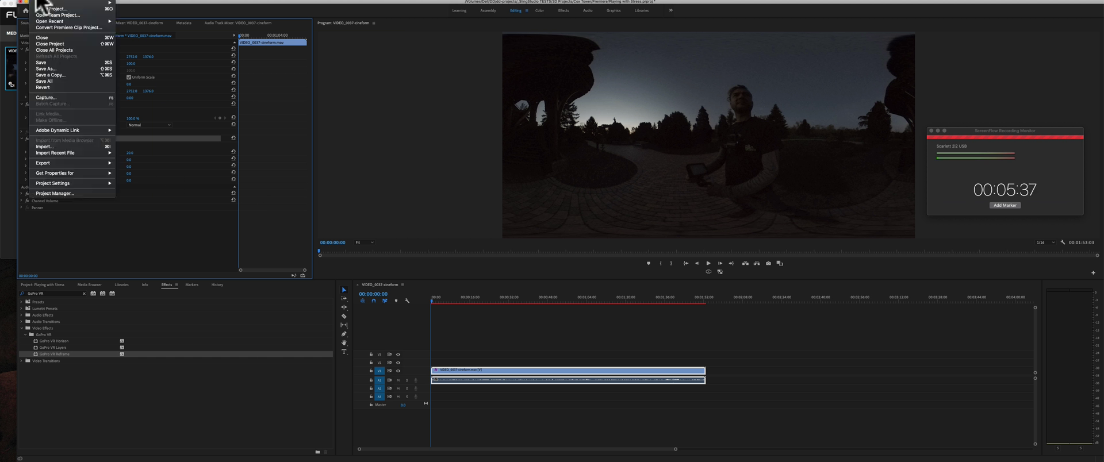
mouse_move(81, 182)
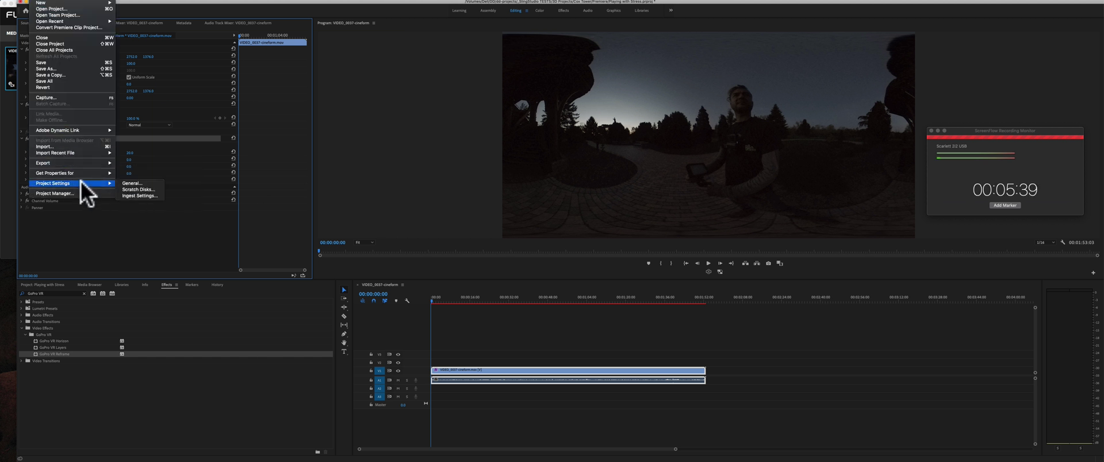
left_click(125, 181)
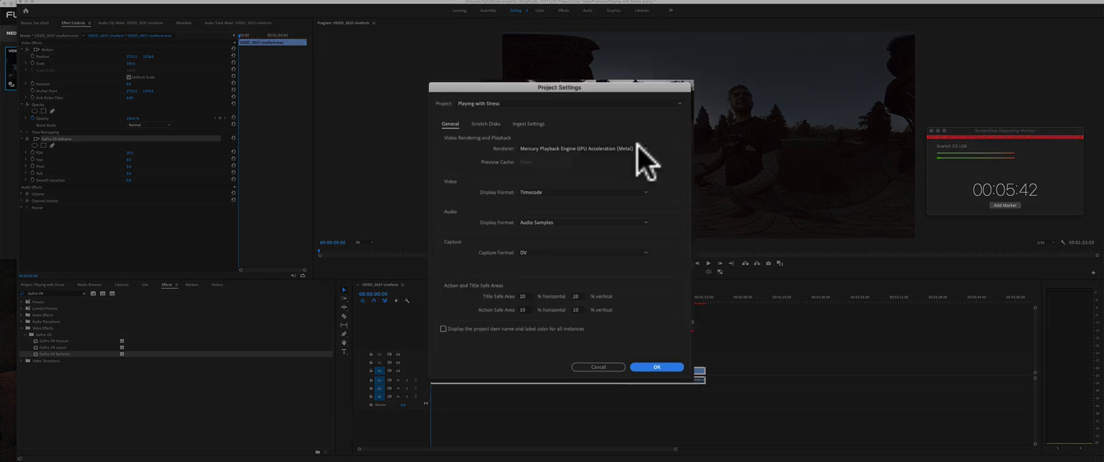
left_click(609, 168)
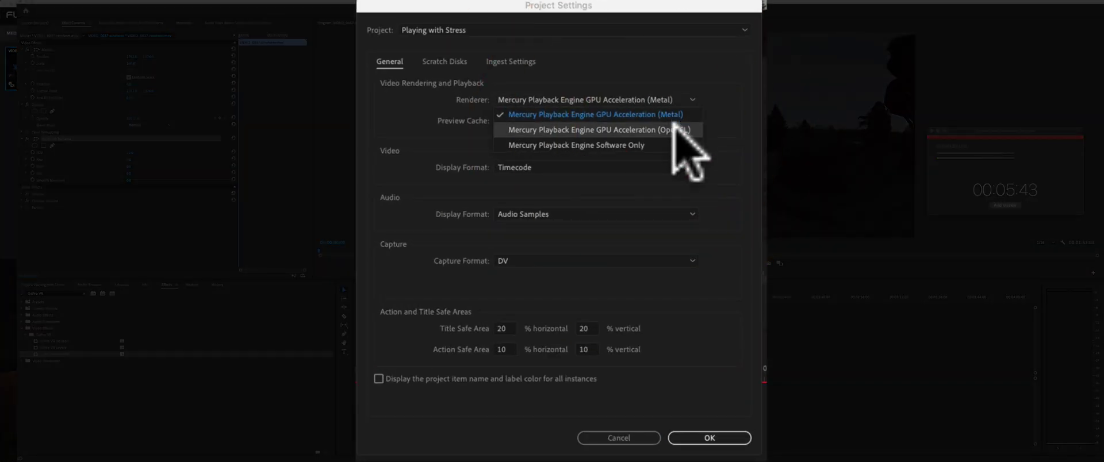
left_click(674, 127)
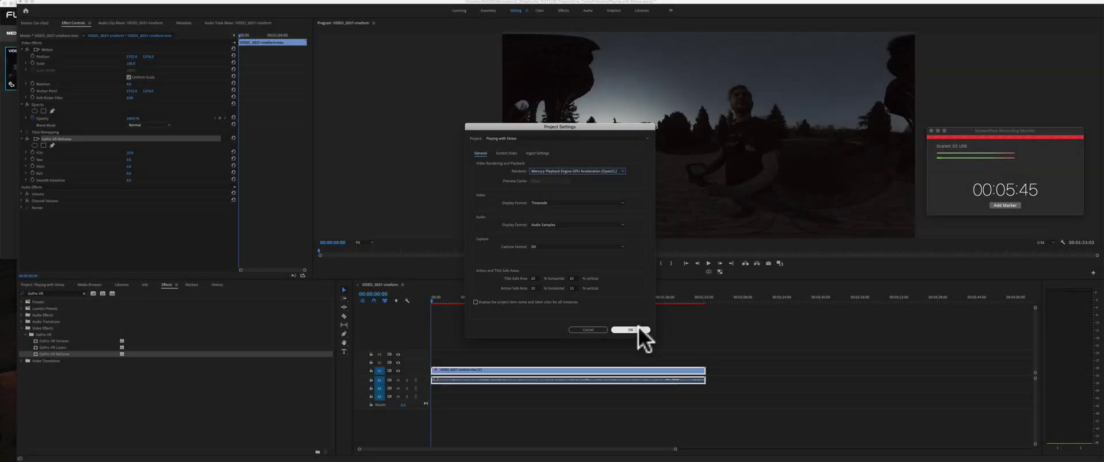
left_click(630, 330)
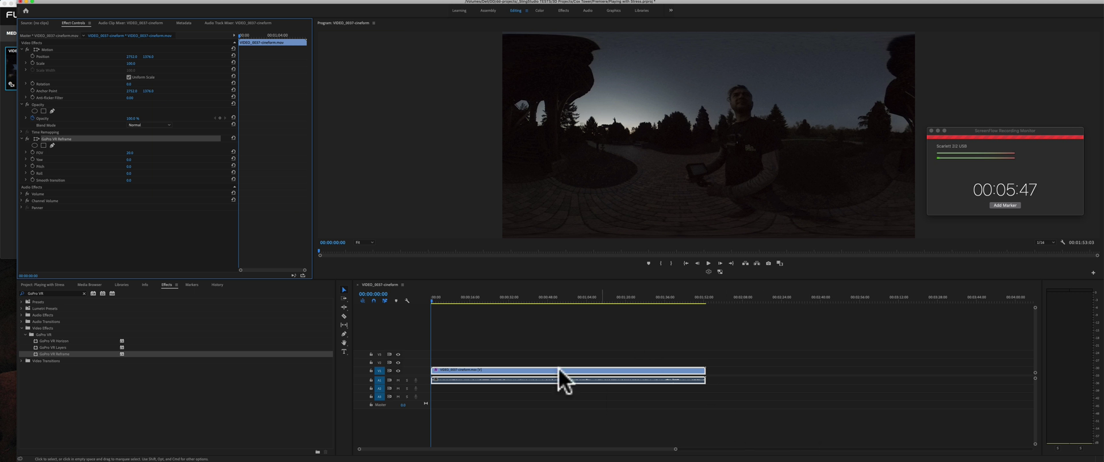
- Set the Reframe FOV to 50 and tilt it to Pitch 28° and Roll 12°
left_click(129, 153)
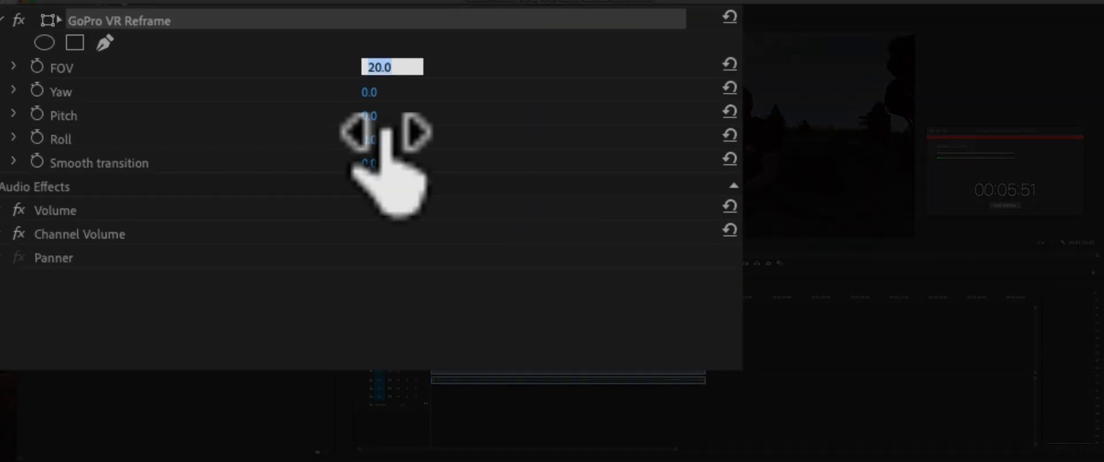
type("50")
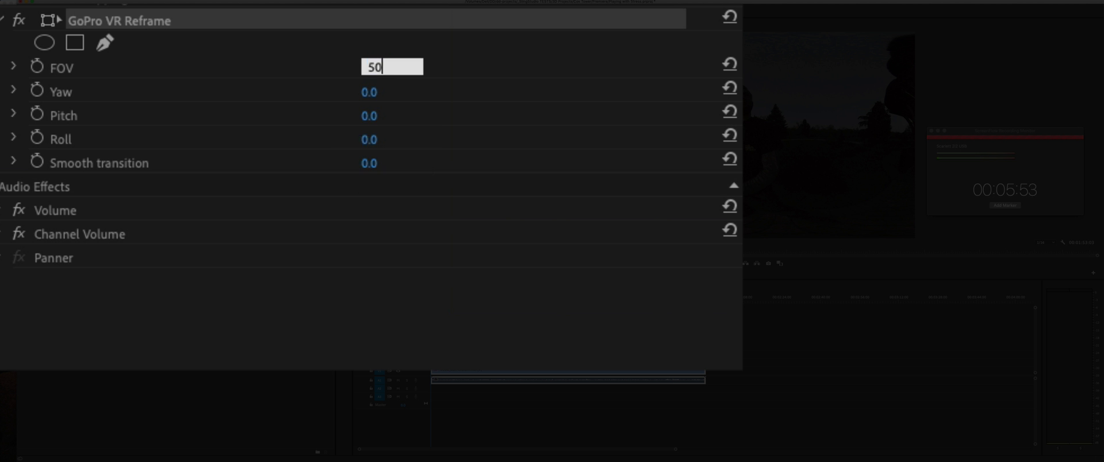
key("Return")
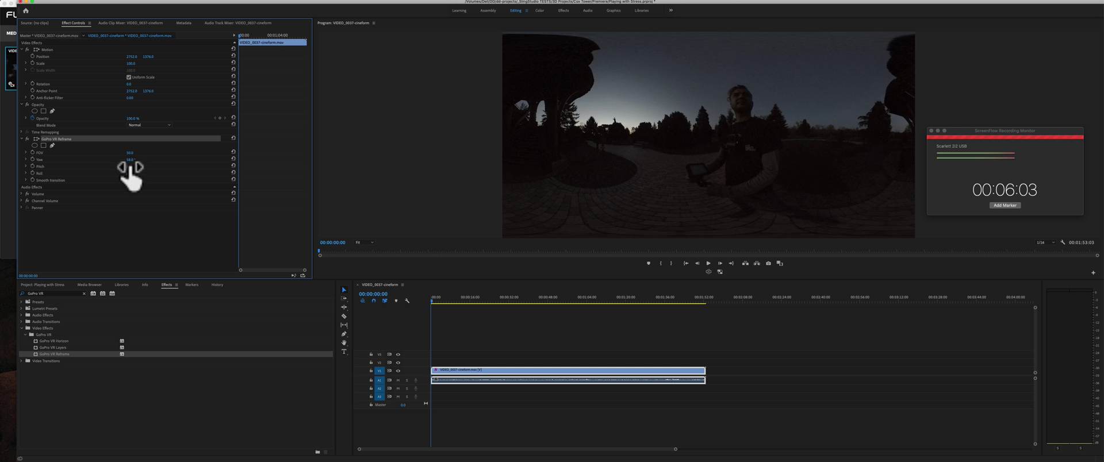
left_click_drag(130, 166, 138, 177)
- Scrub the VIDEO_0037 timeline from about ten seconds back toward the start to preview the reframed frames
left_click(456, 295)
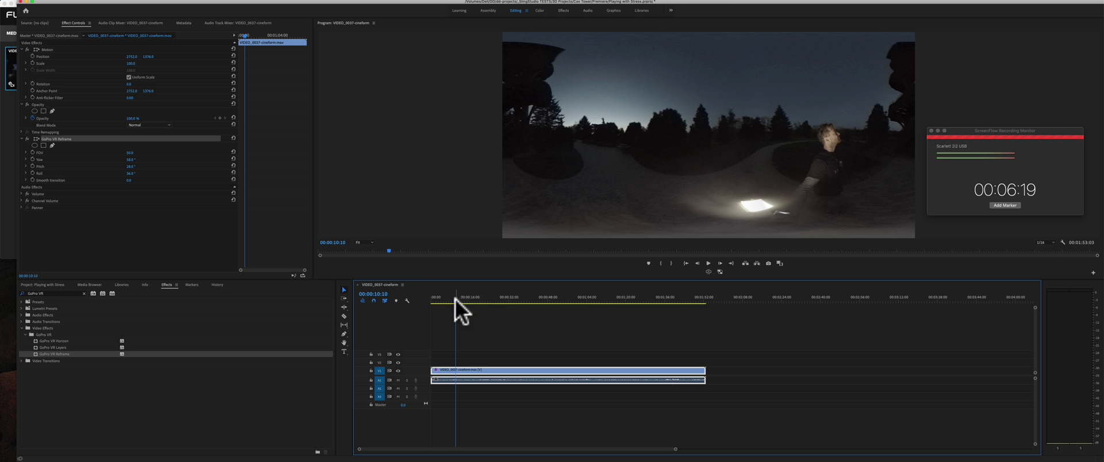
left_click_drag(455, 299, 431, 309)
left_click(434, 305)
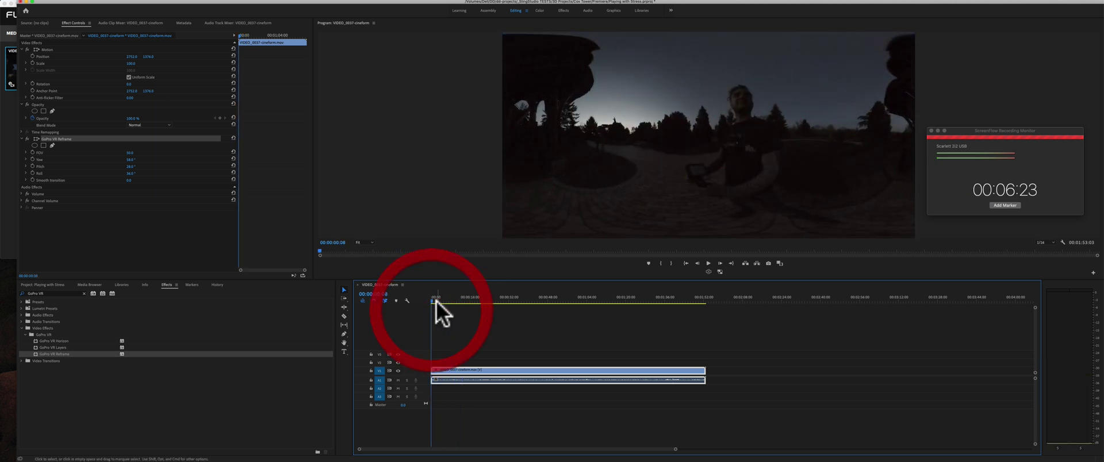